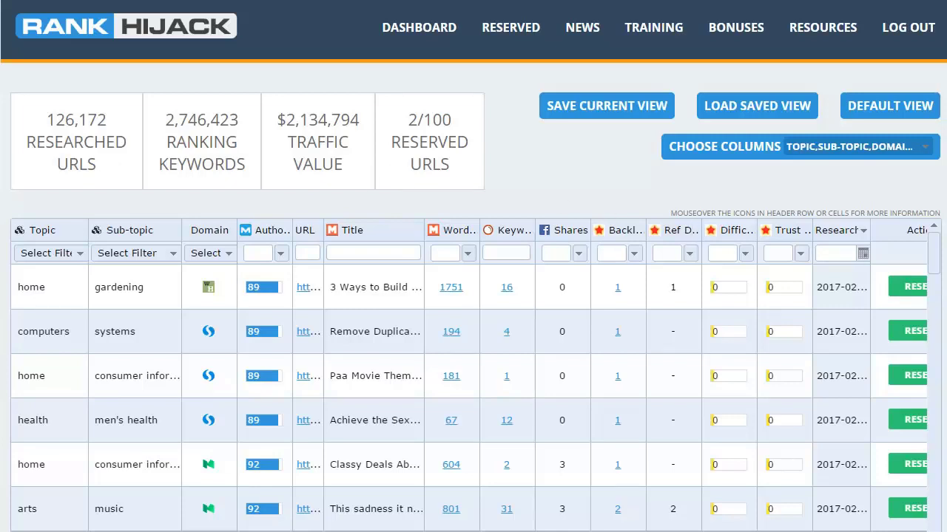
# Check which columns can be chosen for display in the research table.
pyautogui.click(923, 148)
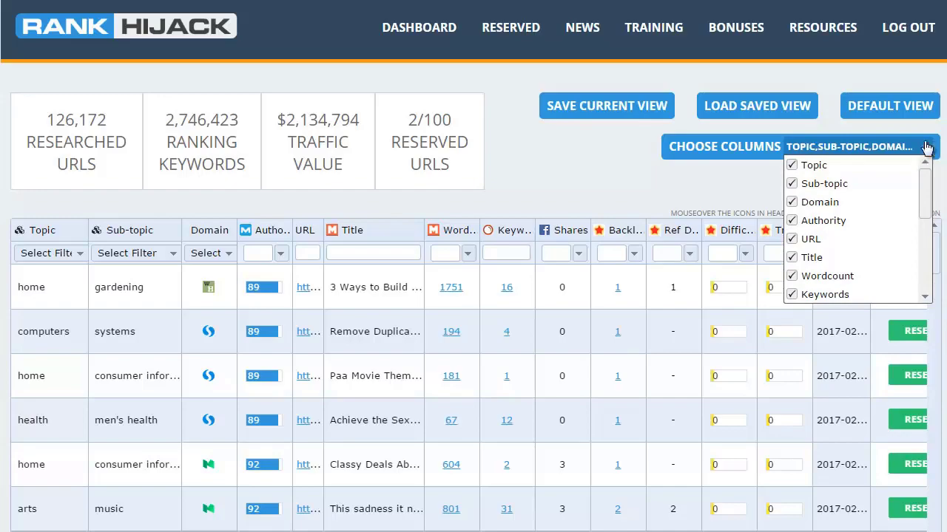
pyautogui.click(716, 187)
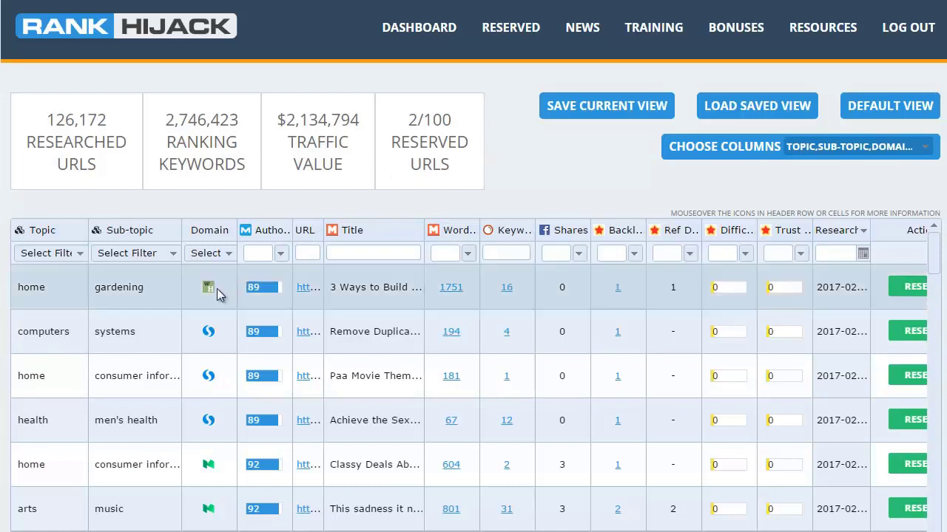
pyautogui.moveTo(209, 297)
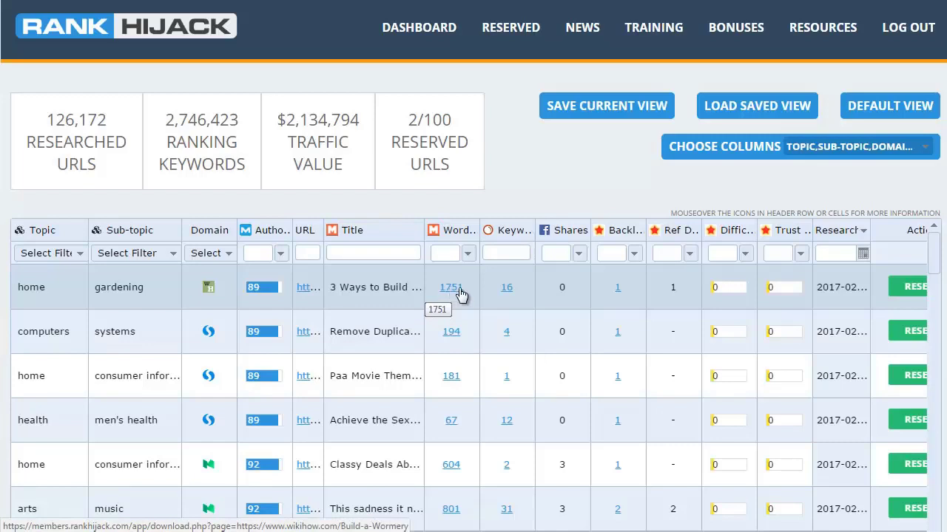
# Download the ranking keywords file for the "3 Ways to Build ..." gardening article and view its contents in Notepad.
pyautogui.click(507, 293)
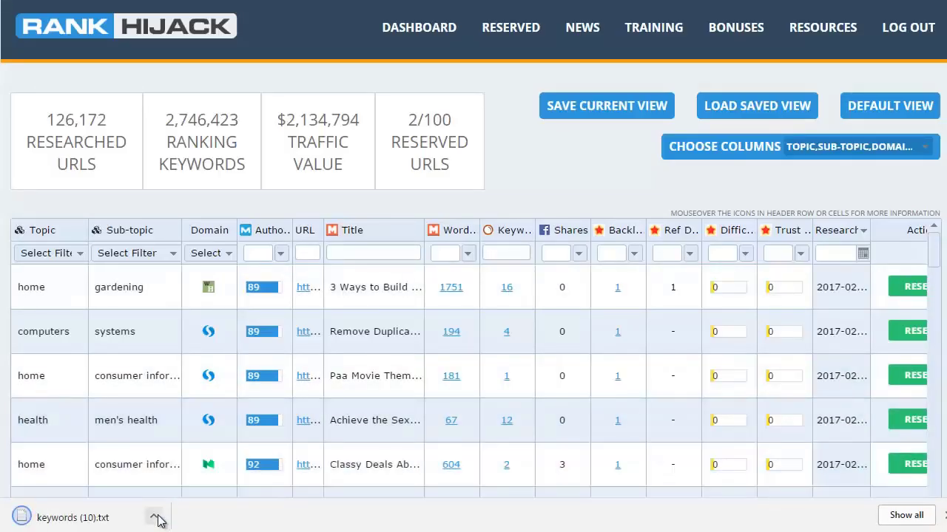
pyautogui.click(153, 516)
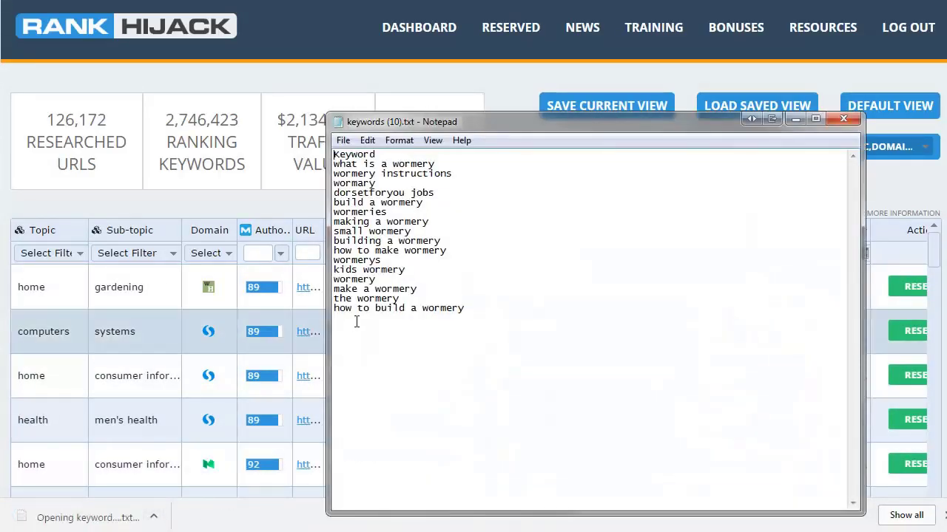
pyautogui.moveTo(858, 514); pyautogui.dragTo(653, 452)
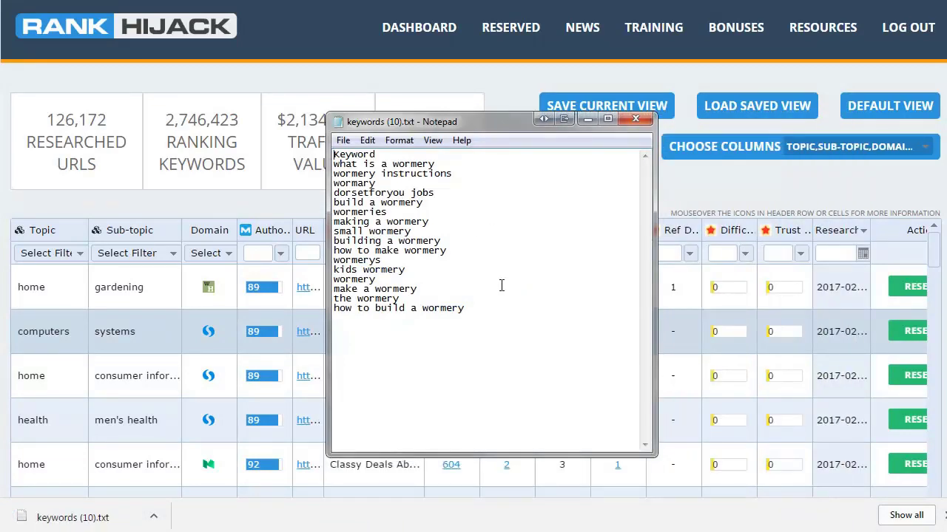
pyautogui.click(635, 120)
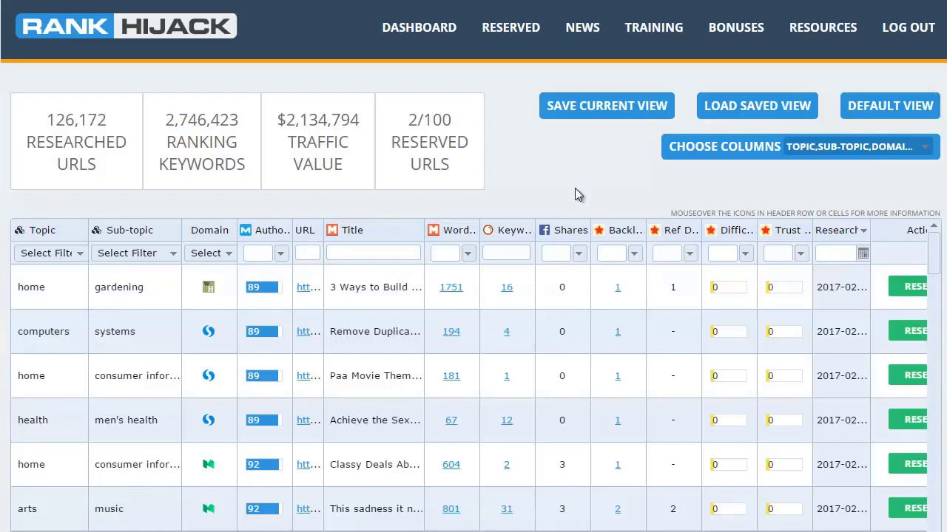
# Read the header explanations for the Shares, Difficulty, Trust and Ref Domains columns.
pyautogui.moveTo(547, 234)
pyautogui.moveTo(712, 234)
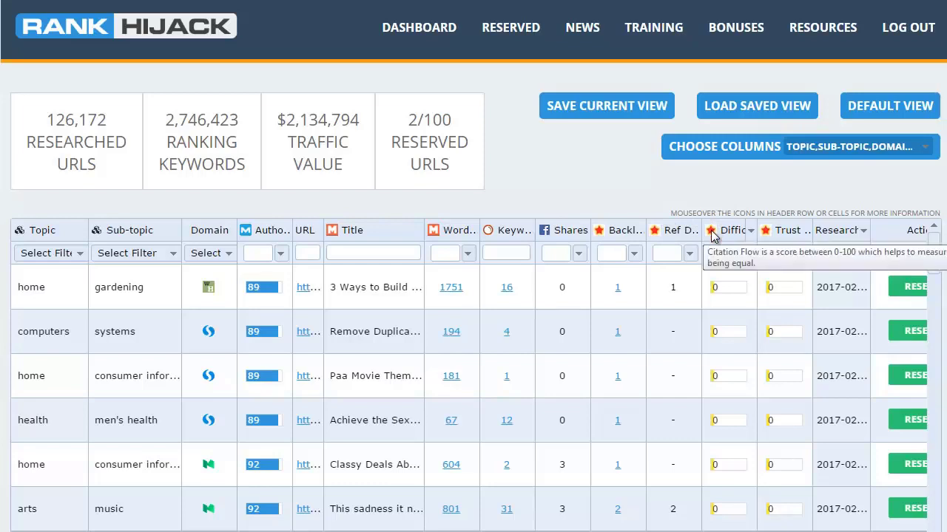
pyautogui.moveTo(767, 234)
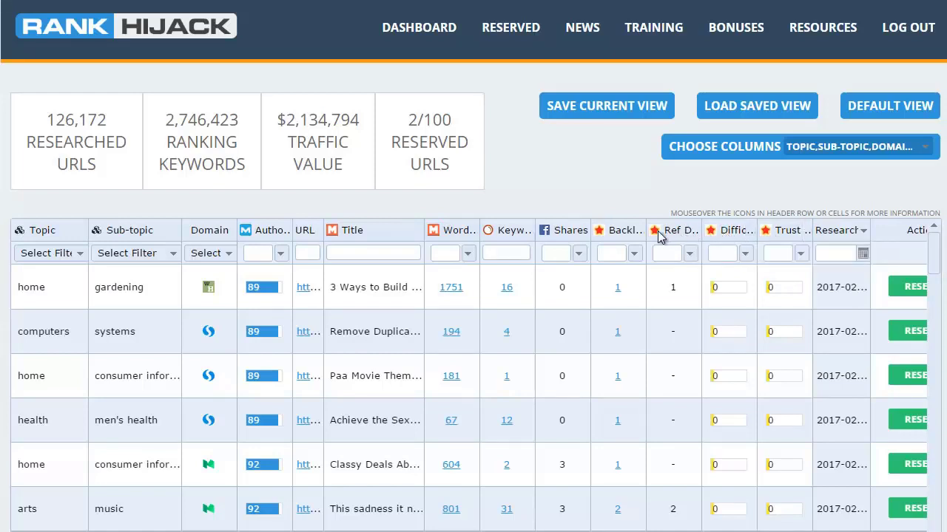
pyautogui.moveTo(659, 235)
# Narrow the research date column so the Actions column fits, and filter Backlinks to less than 5.
pyautogui.moveTo(870, 226); pyautogui.dragTo(843, 226)
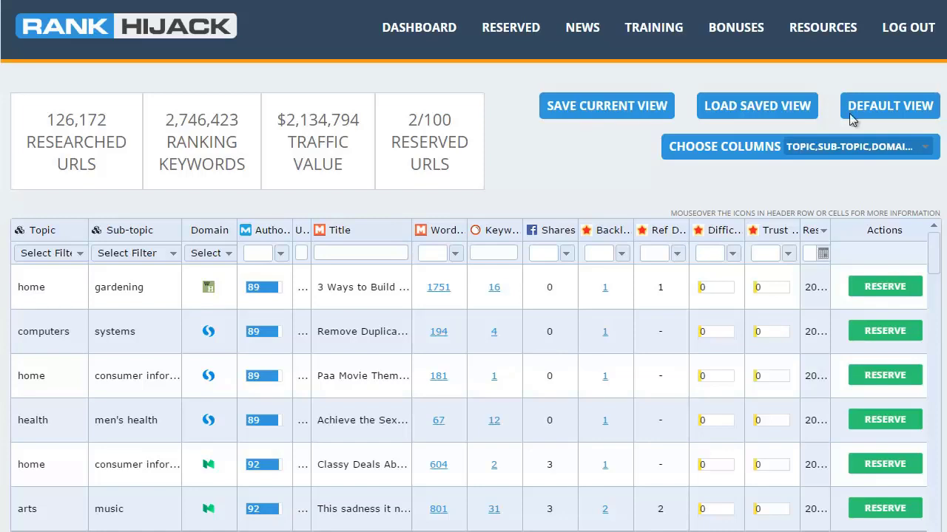
pyautogui.click(622, 256)
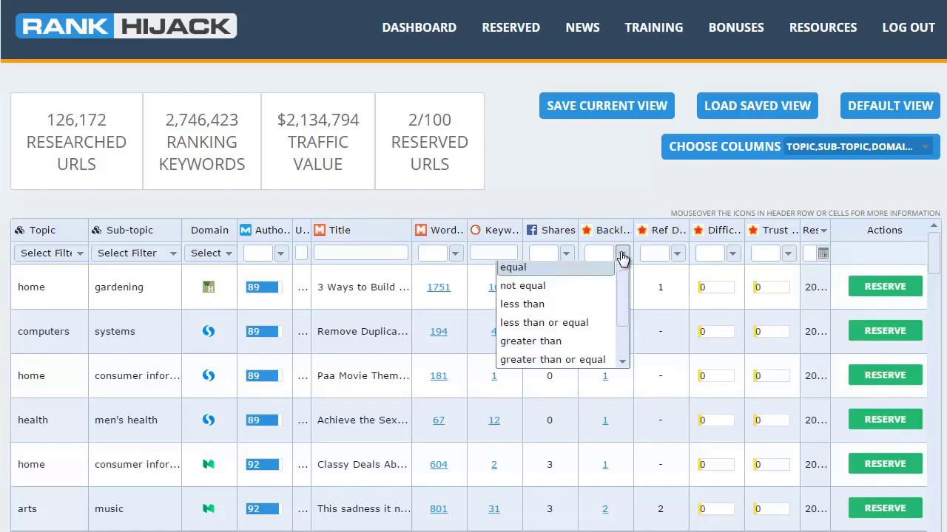
pyautogui.click(537, 307)
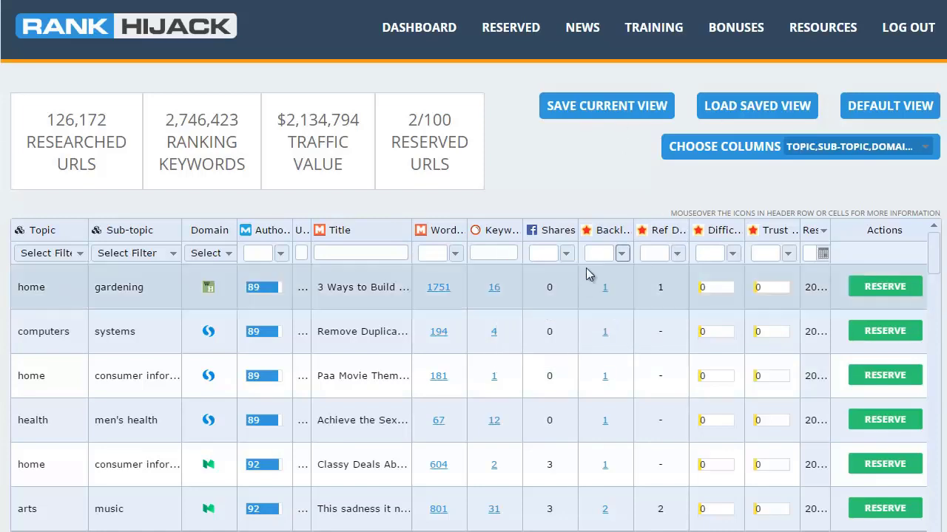
pyautogui.click(597, 252)
pyautogui.write('5')
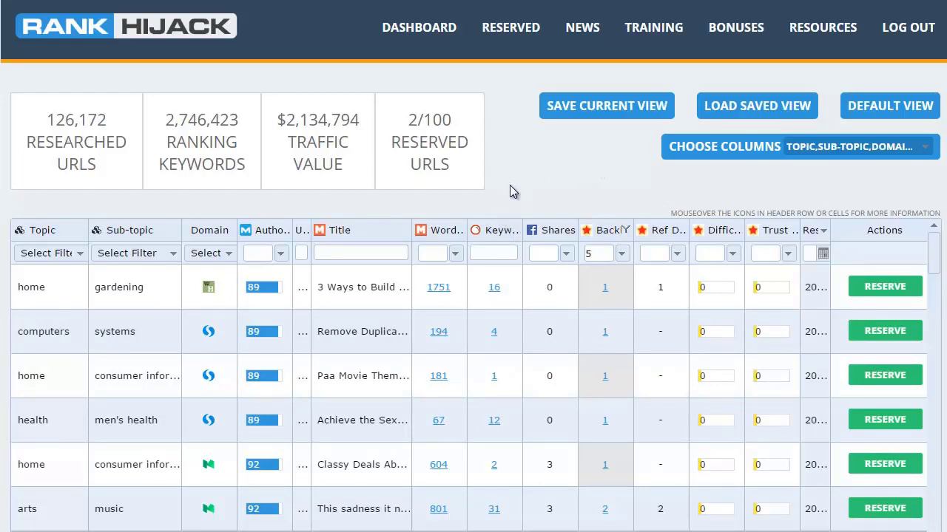
# Sort the backlink-filtered table by keyword count in descending order.
pyautogui.click(496, 233)
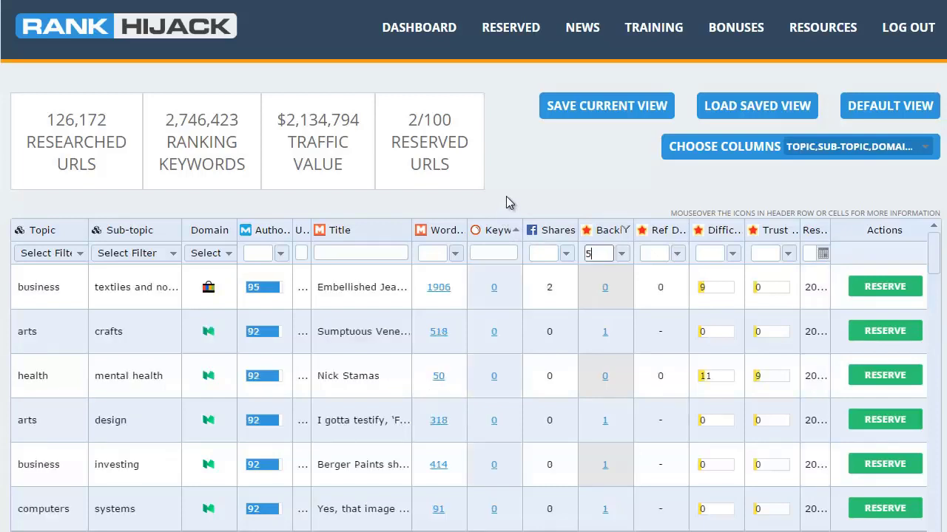
pyautogui.click(500, 232)
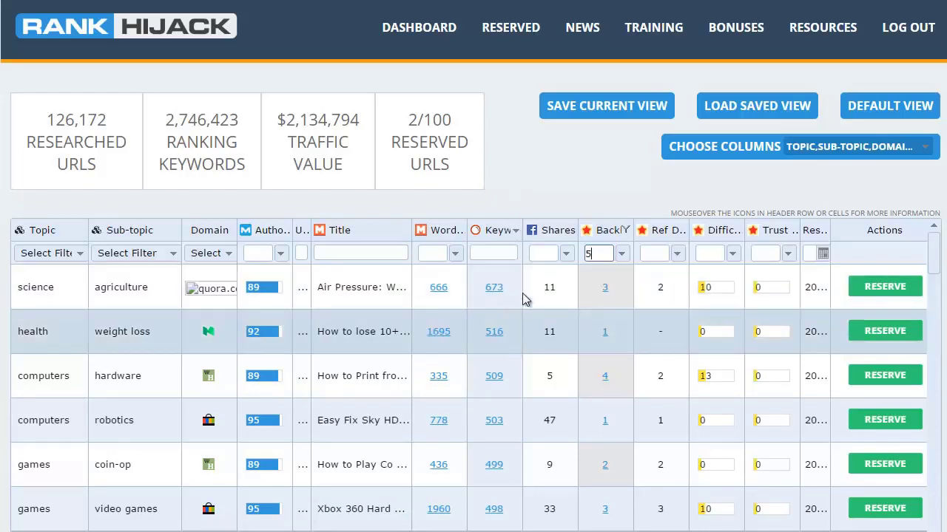
pyautogui.press('Return')
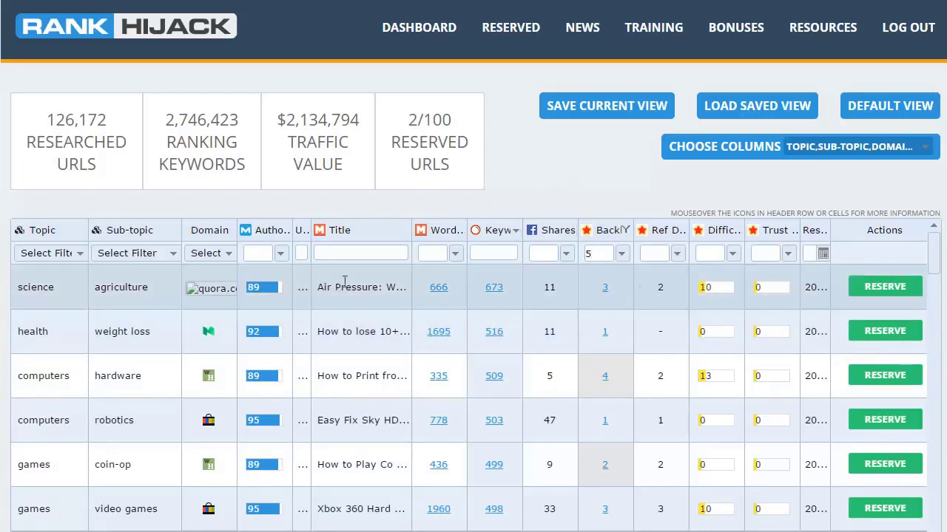
# Filter the Topic column to show only health articles.
pyautogui.click(72, 257)
pyautogui.click(24, 272)
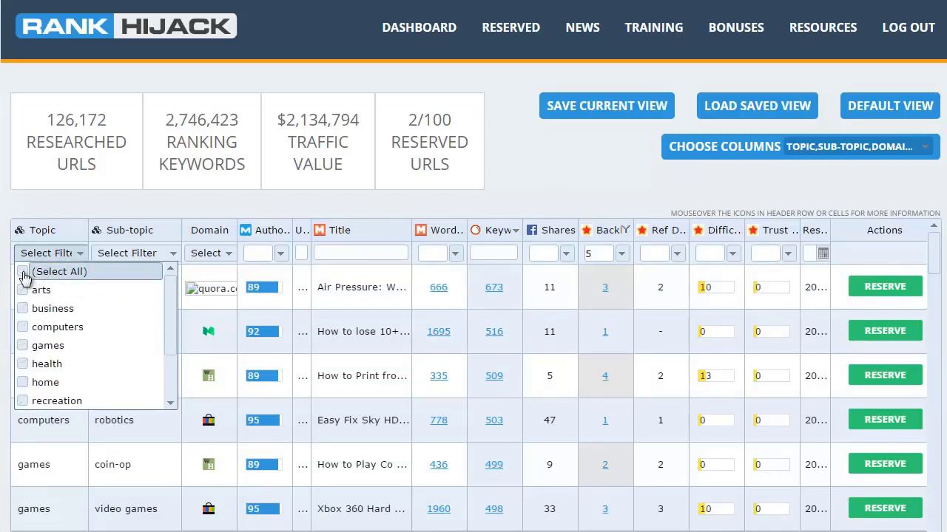
pyautogui.click(23, 364)
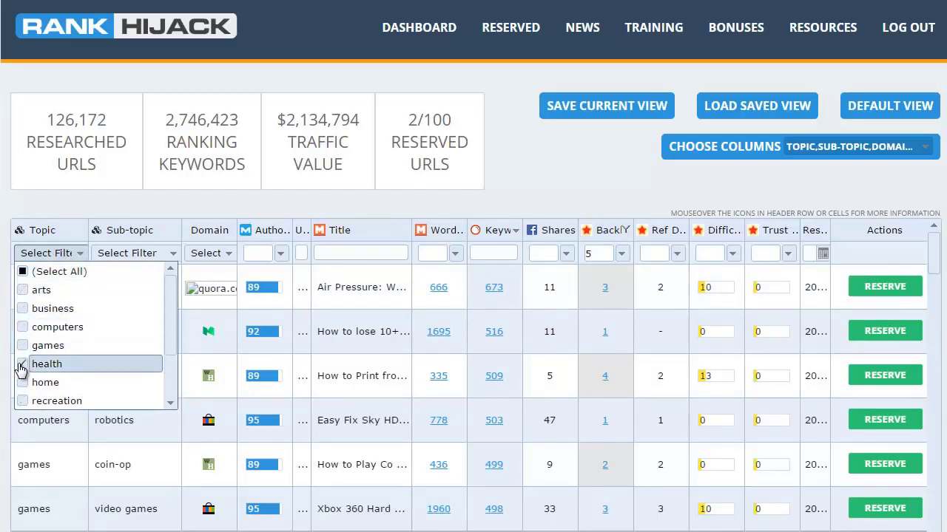
pyautogui.click(594, 179)
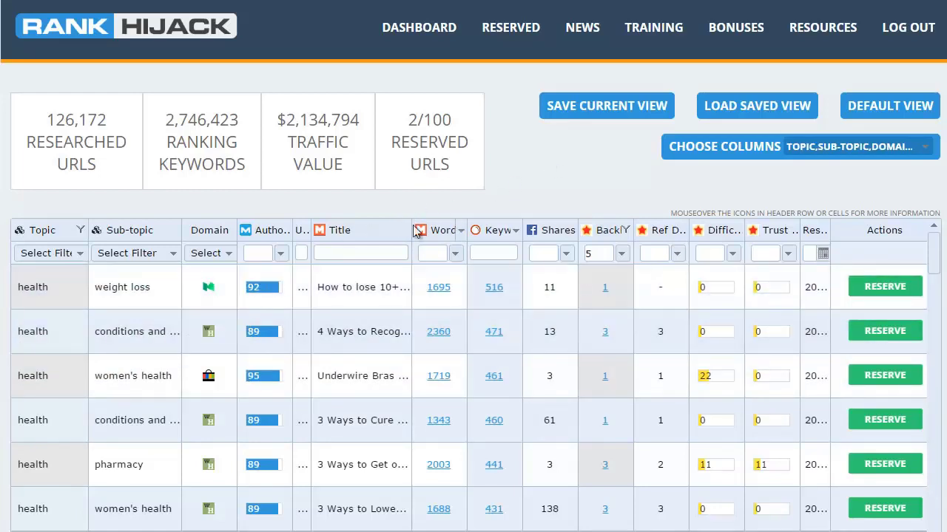
# Widen the Title column to make the health article titles readable and browse the list.
pyautogui.moveTo(412, 225); pyautogui.dragTo(494, 222)
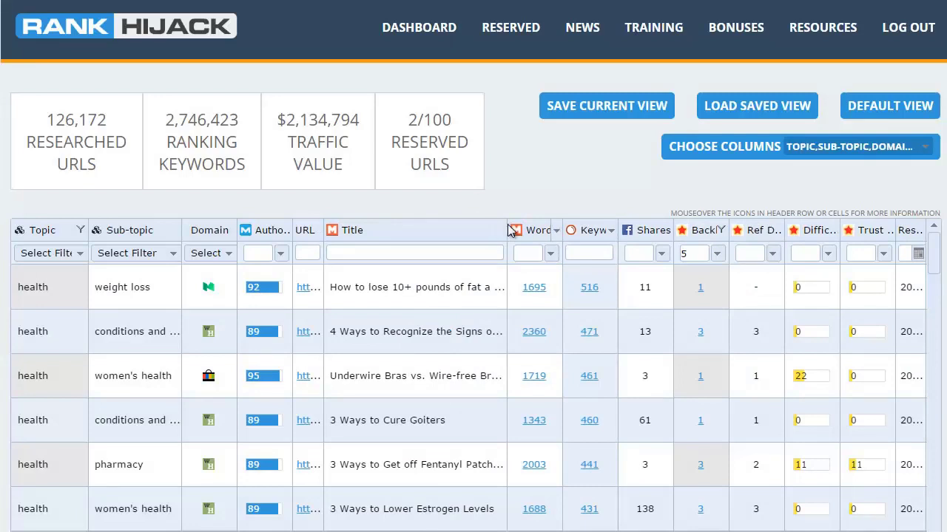
pyautogui.moveTo(508, 230); pyautogui.dragTo(556, 226)
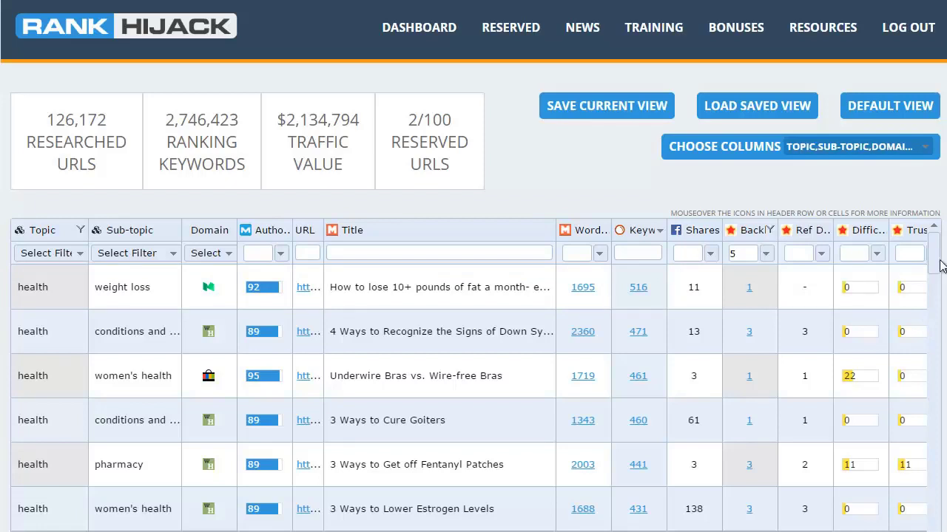
pyautogui.moveTo(935, 268); pyautogui.dragTo(936, 445)
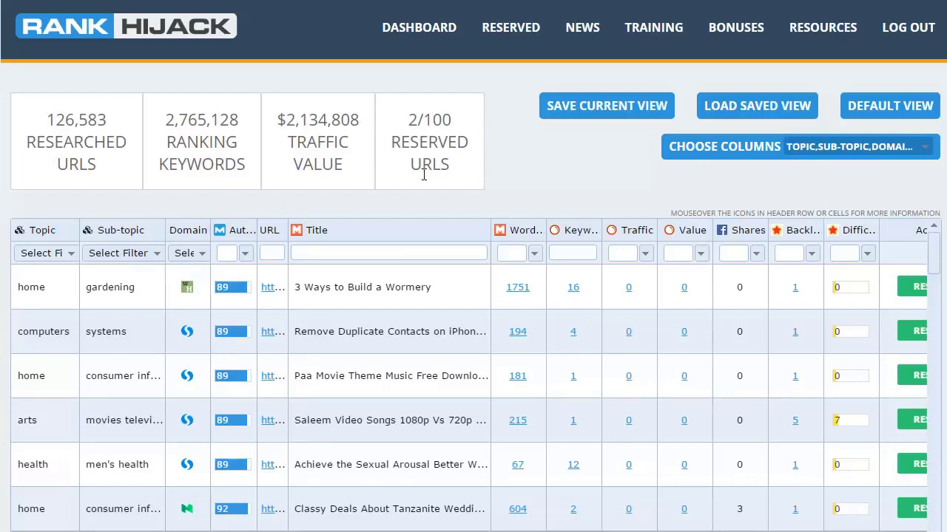
# Filter the article titles by "dog" and browse the matching rows to the end of the list.
pyautogui.click(358, 254)
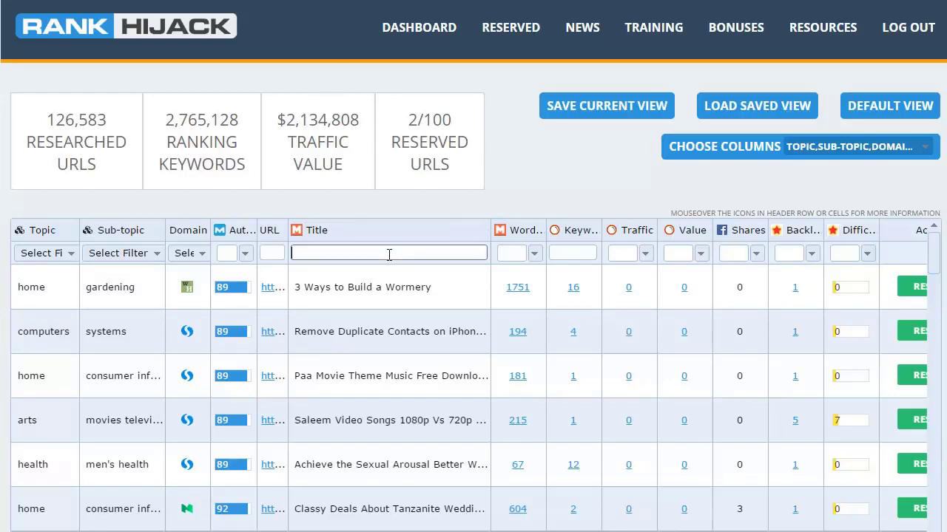
pyautogui.write('dog')
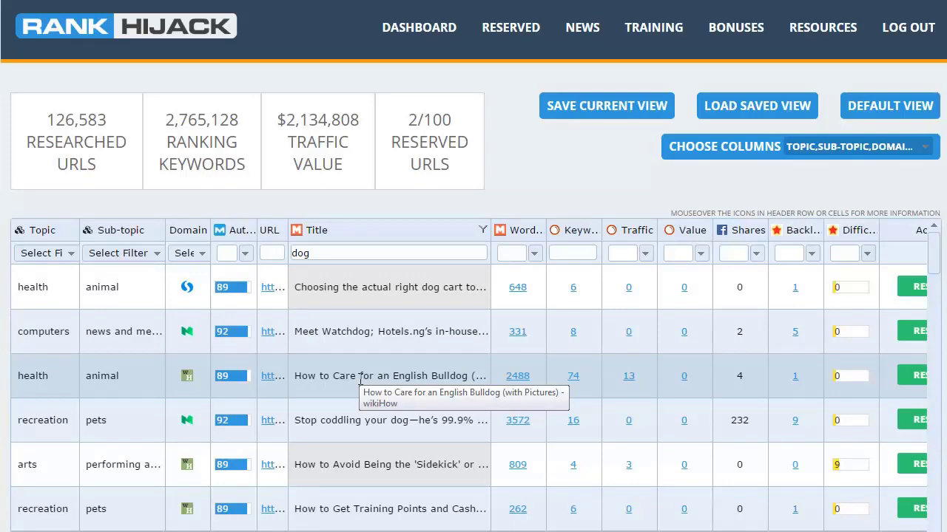
pyautogui.moveTo(939, 253); pyautogui.dragTo(943, 518)
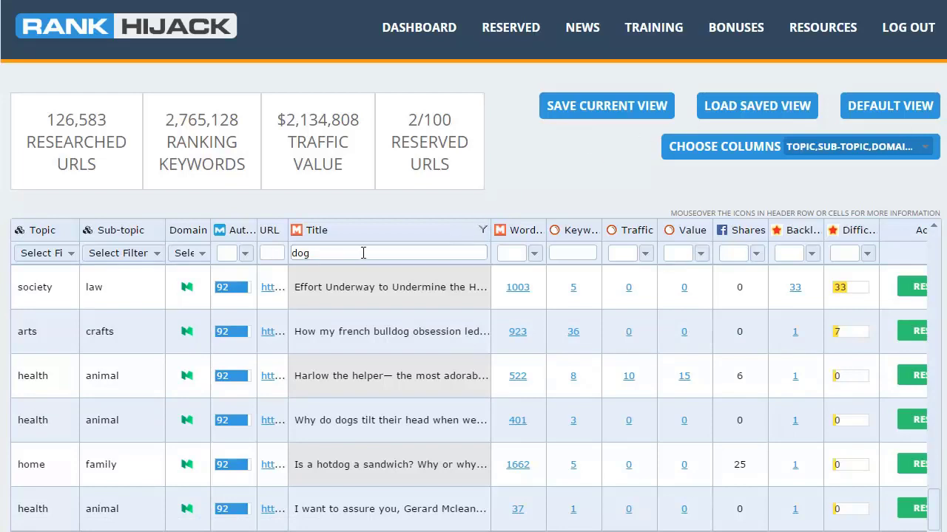
# Replace the title filter with "guitar" and browse the matching articles.
pyautogui.moveTo(349, 254); pyautogui.dragTo(287, 253)
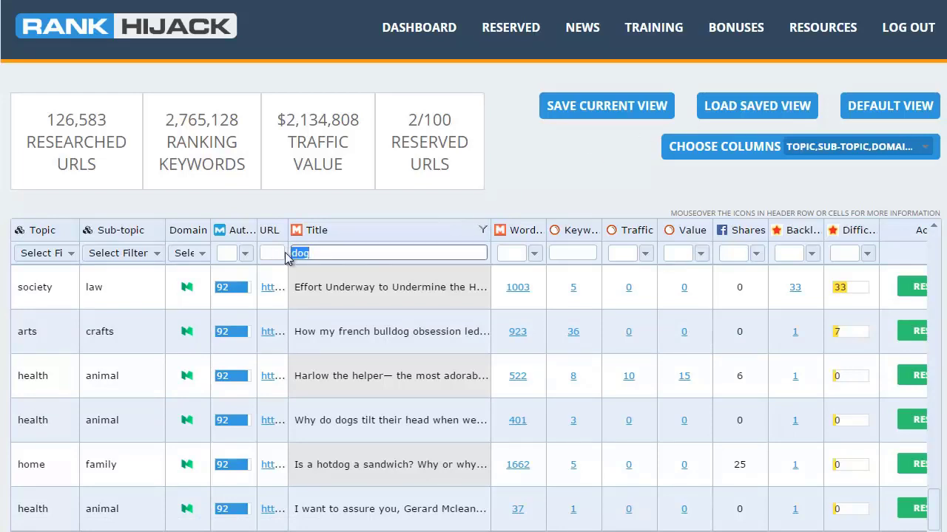
pyautogui.write('guitar')
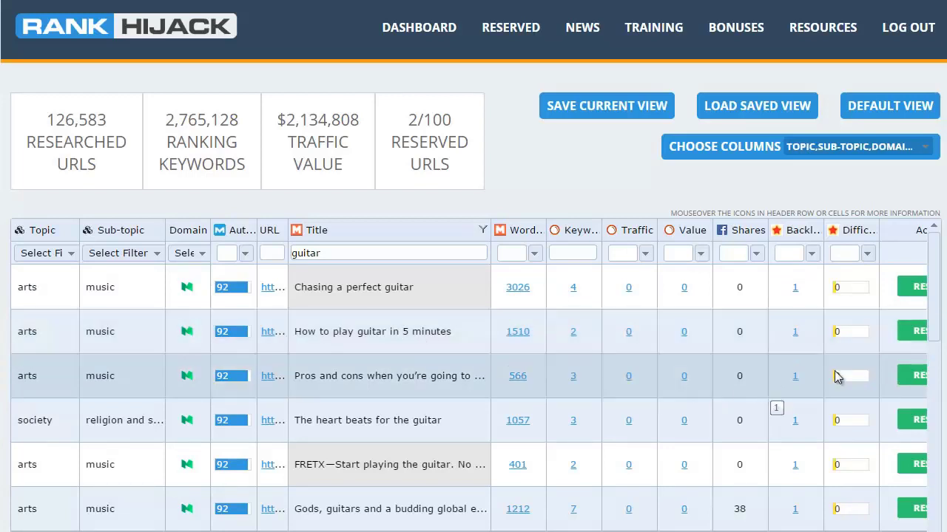
pyautogui.moveTo(934, 329); pyautogui.dragTo(941, 388)
pyautogui.scroll(-5, 941, 389)
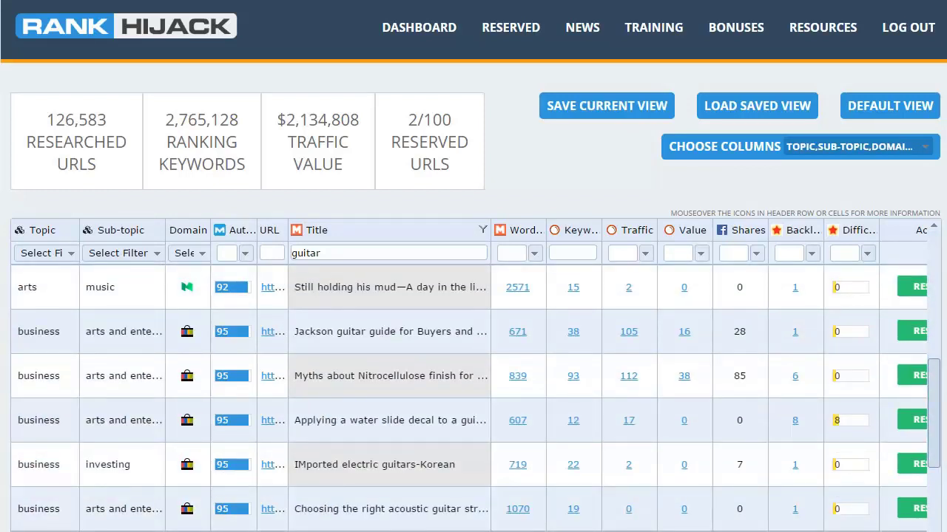
pyautogui.scroll(-3, 935, 389)
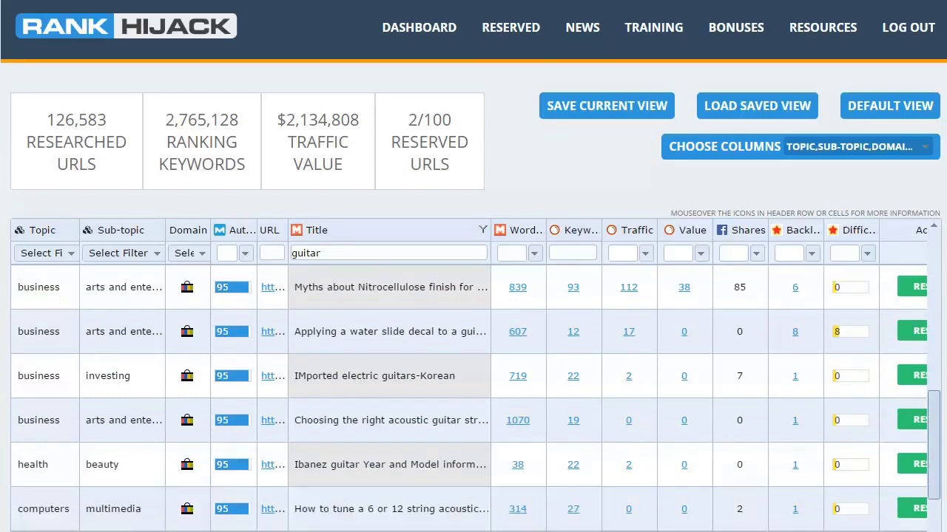
pyautogui.scroll(-1, 473, 399)
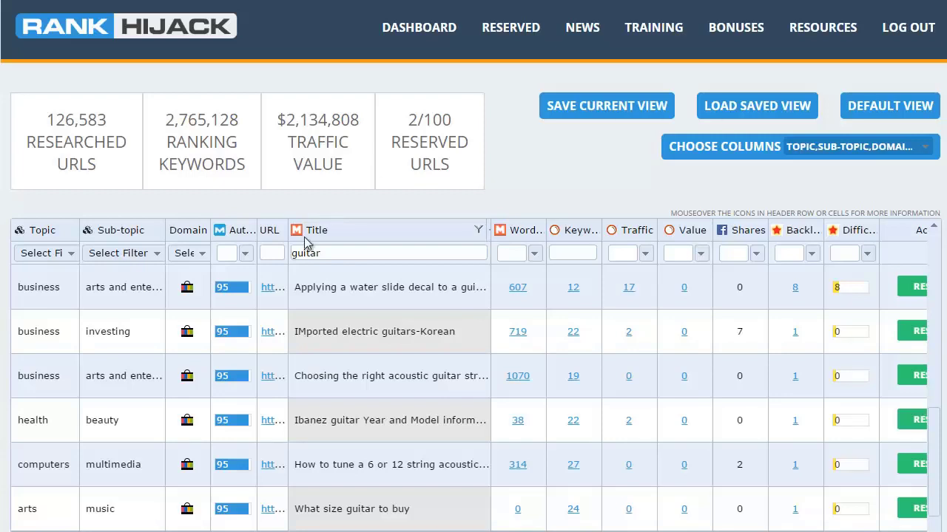
# Replace the title filter with "camera" and browse the matching articles and the table's paging controls.
pyautogui.moveTo(329, 253); pyautogui.dragTo(250, 255)
pyautogui.write('c')
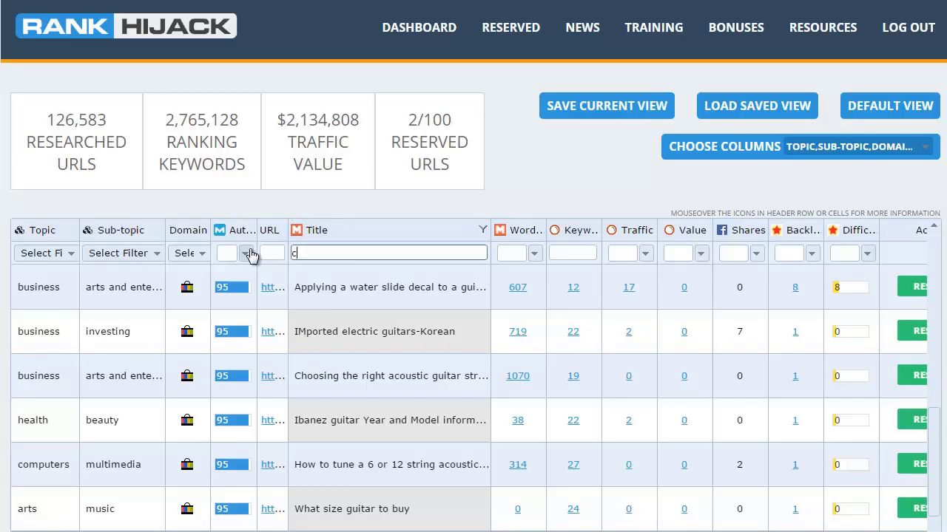
pyautogui.write('amera')
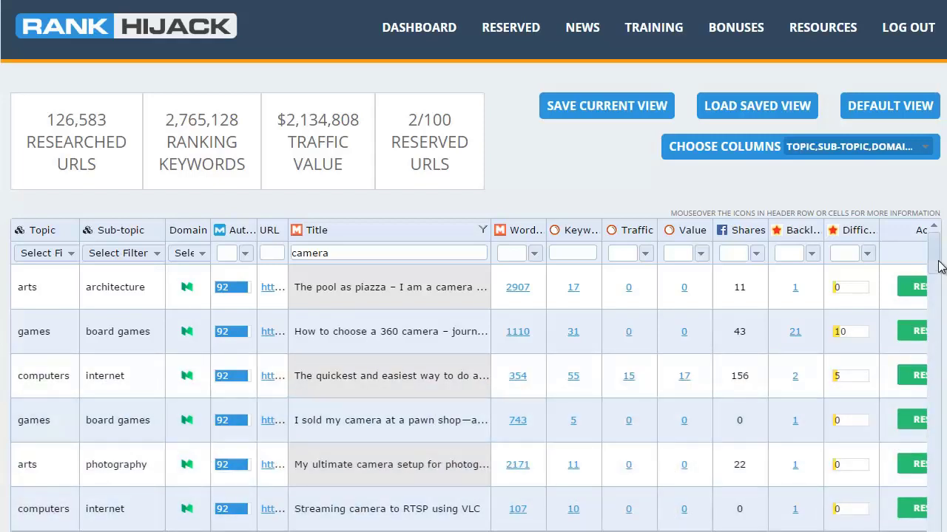
pyautogui.moveTo(936, 264); pyautogui.dragTo(939, 522)
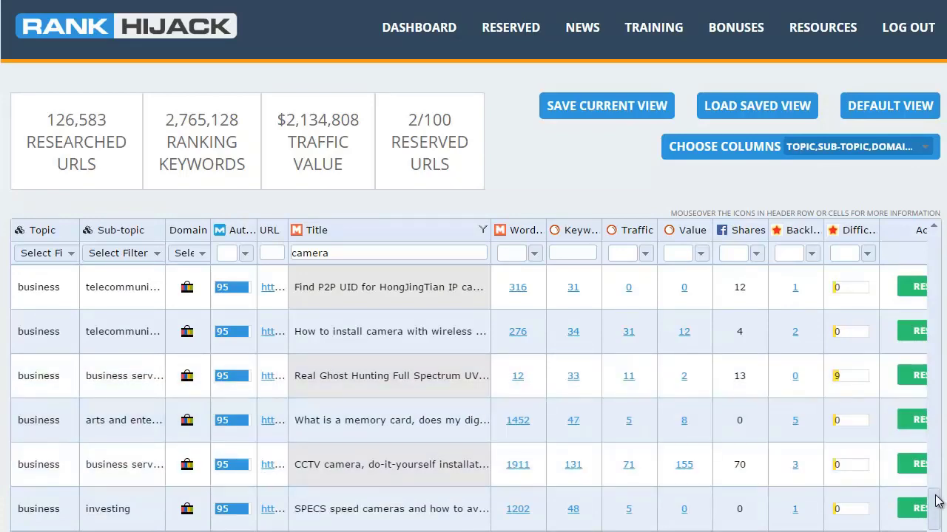
pyautogui.moveTo(935, 502); pyautogui.dragTo(935, 236)
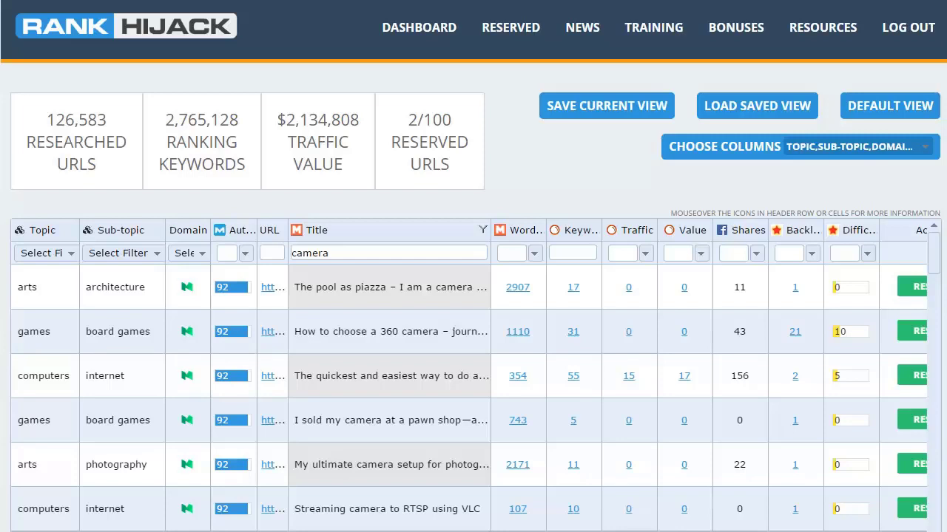
pyautogui.scroll(-2, 473, 296)
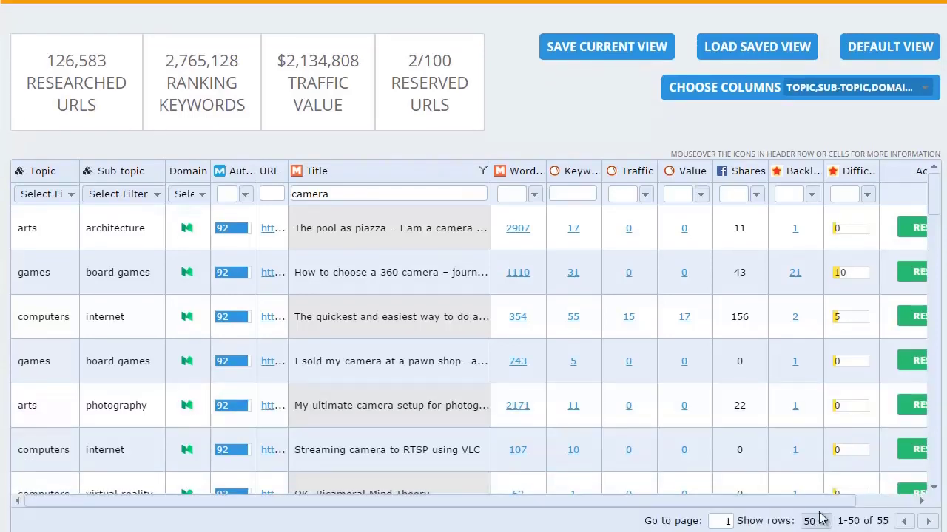
# Reserve the camera article titled "The quickest and easiest way to do a..." in the computers topic.
pyautogui.click(928, 503)
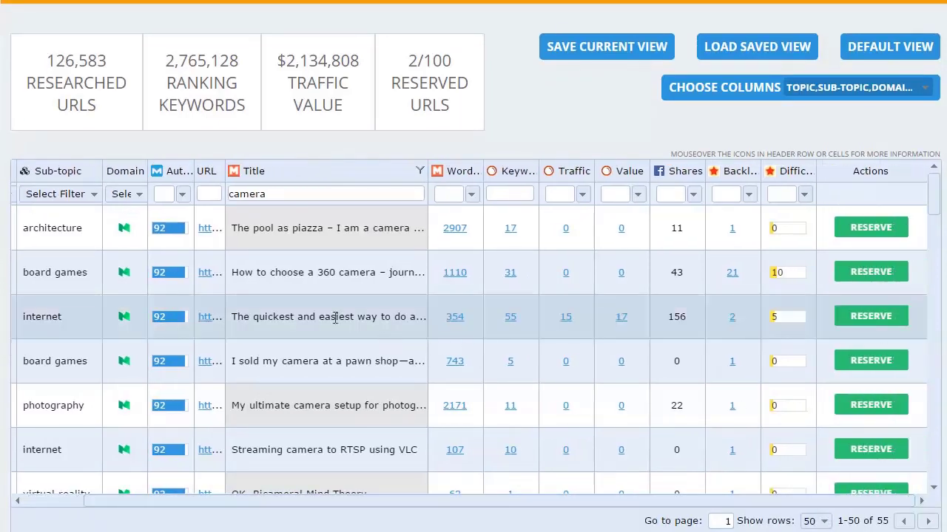
pyautogui.click(882, 325)
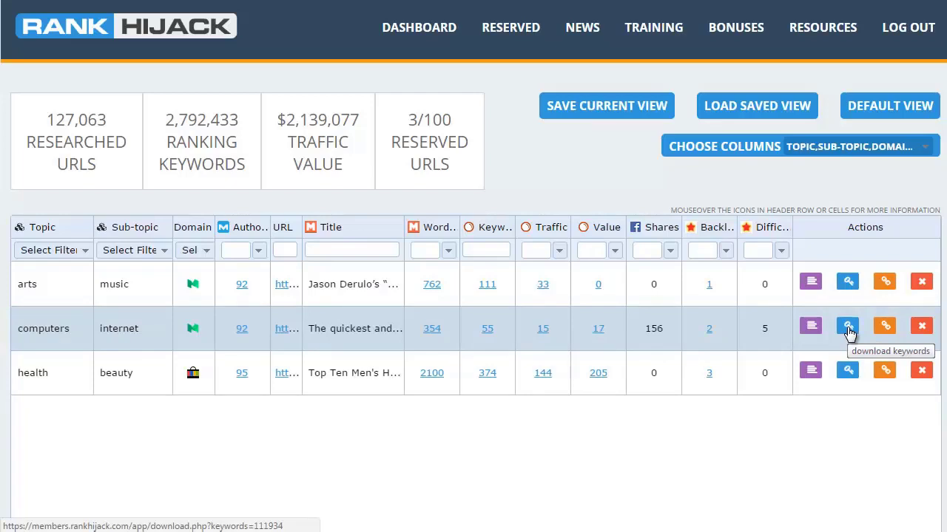
# Download the reserved computers article's keywords, review the keyword list in Notepad and close the file.
pyautogui.click(848, 329)
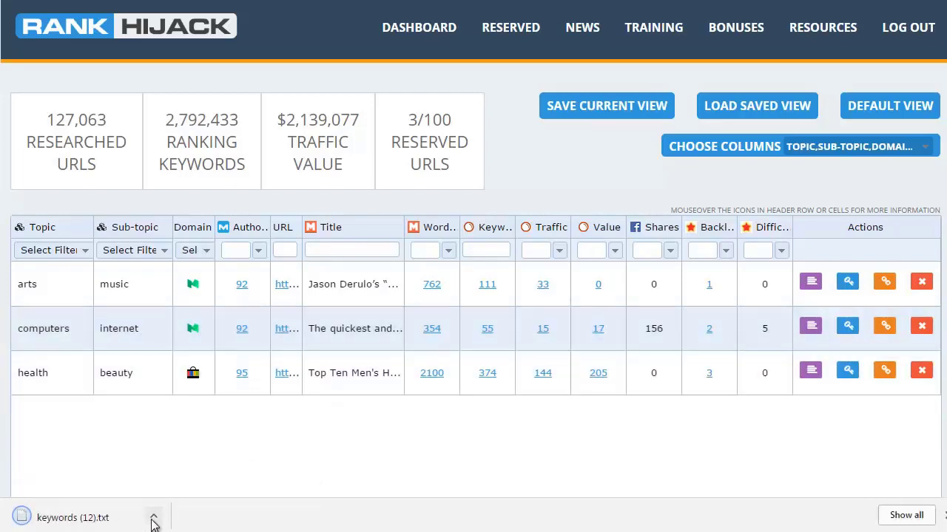
pyautogui.click(152, 519)
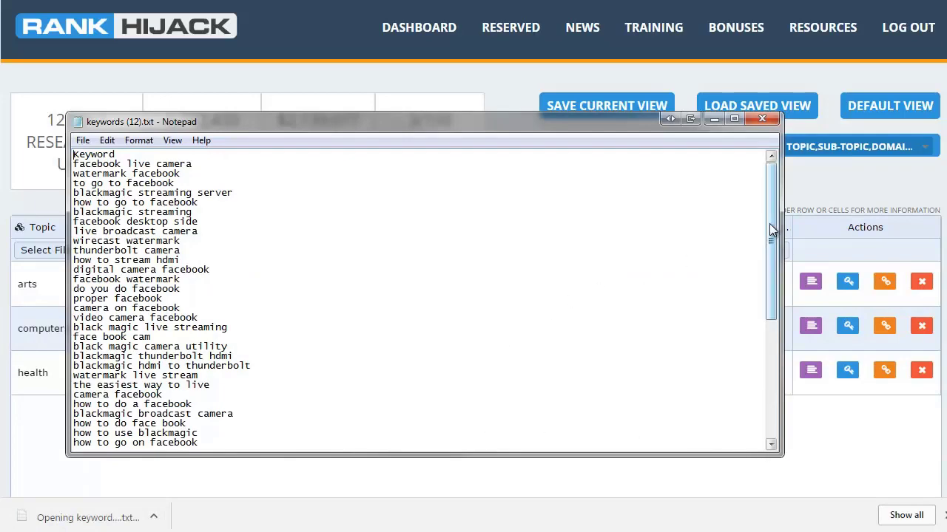
pyautogui.moveTo(769, 230)
pyautogui.mouseDown()
pyautogui.moveTo(767, 352)
pyautogui.moveTo(779, 264)
pyautogui.moveTo(774, 215)
pyautogui.mouseUp()
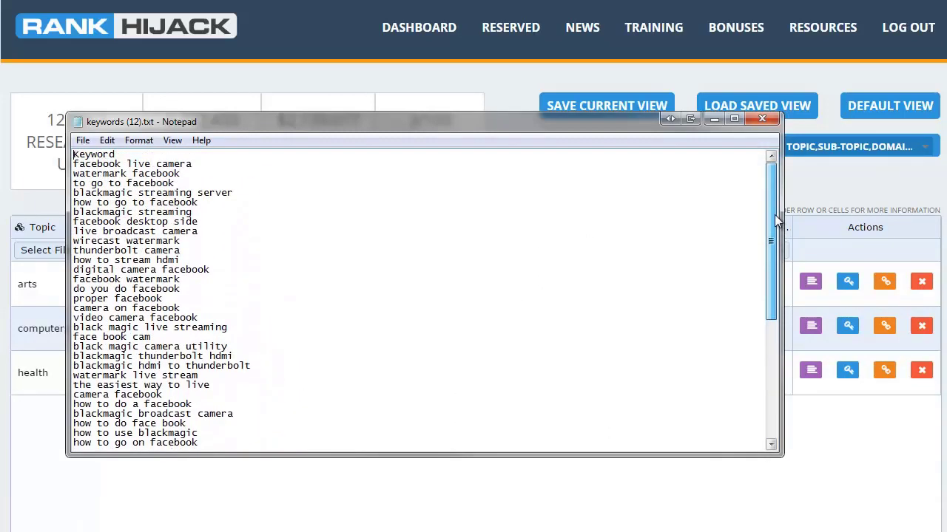
pyautogui.click(764, 121)
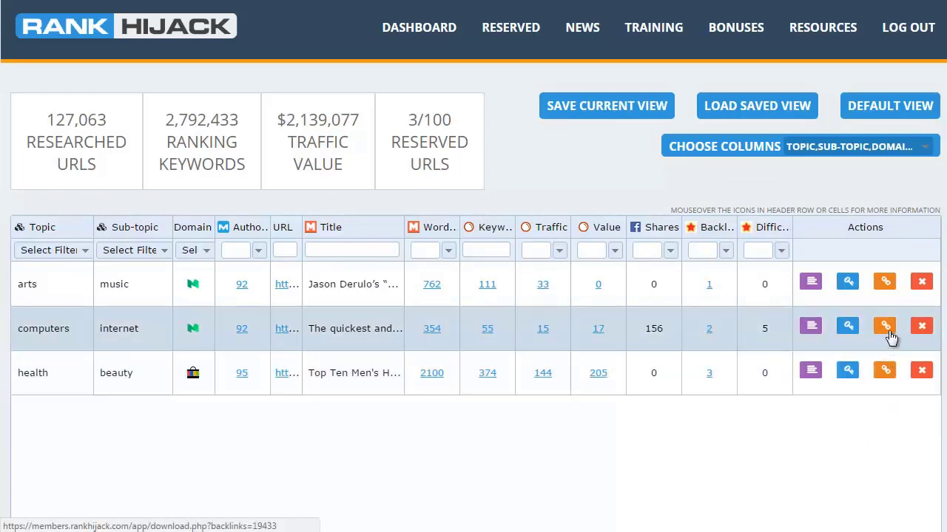
# Download the reserved health article's backlinks and review them in Notepad with the last URL on its own line, discarding that edit on closing.
pyautogui.click(883, 375)
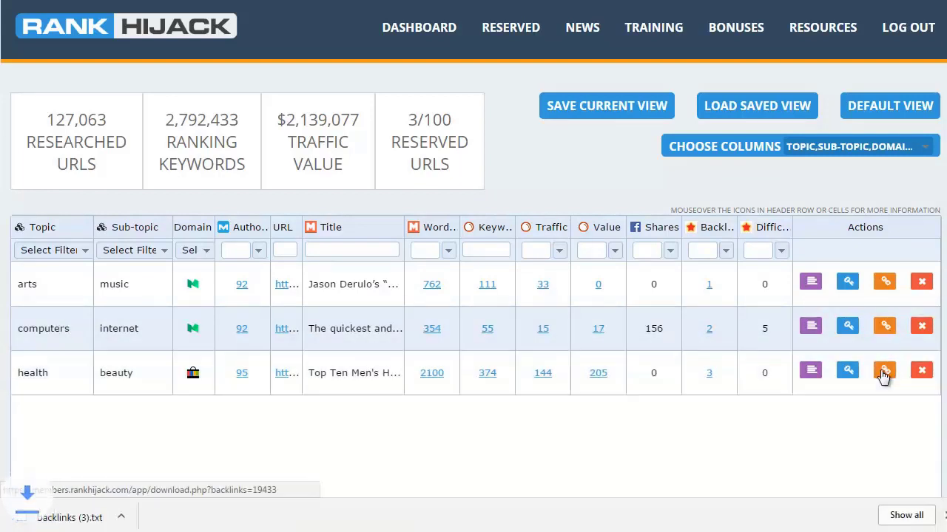
pyautogui.click(148, 518)
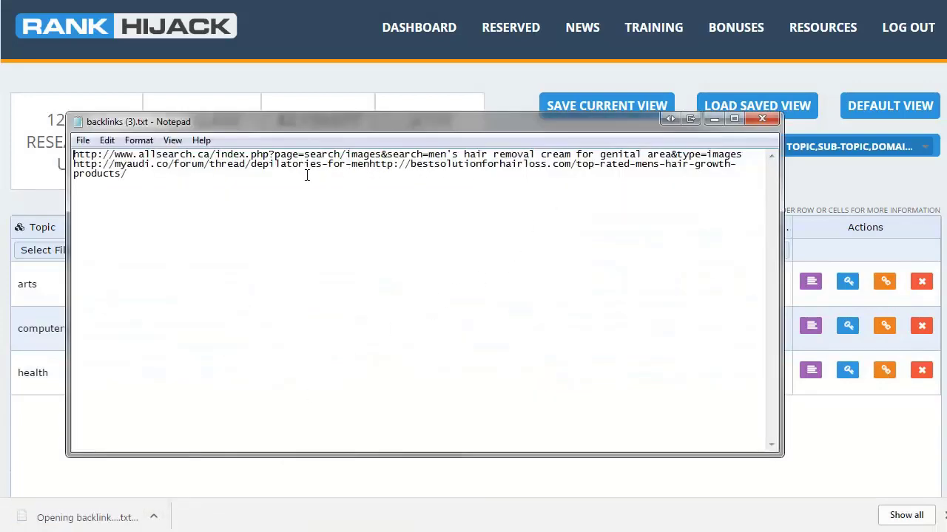
pyautogui.click(370, 167)
pyautogui.press('Return')
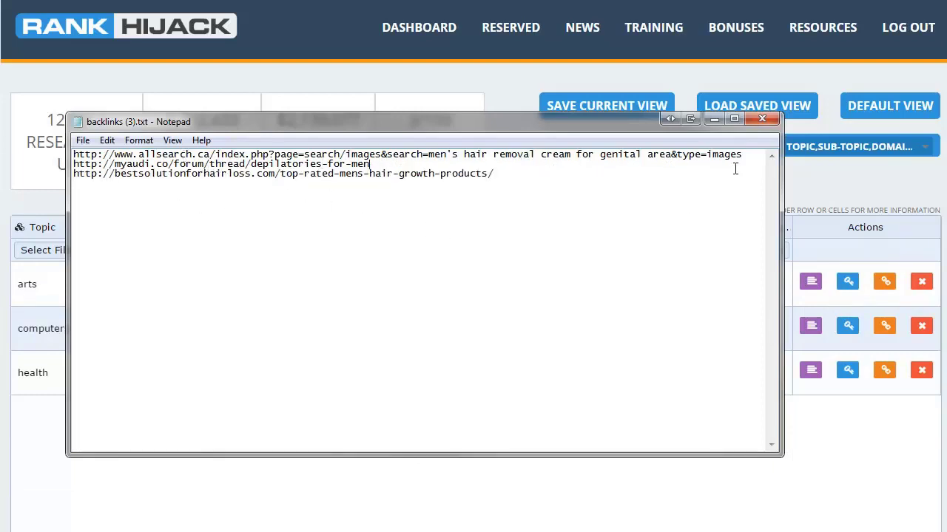
pyautogui.click(750, 123)
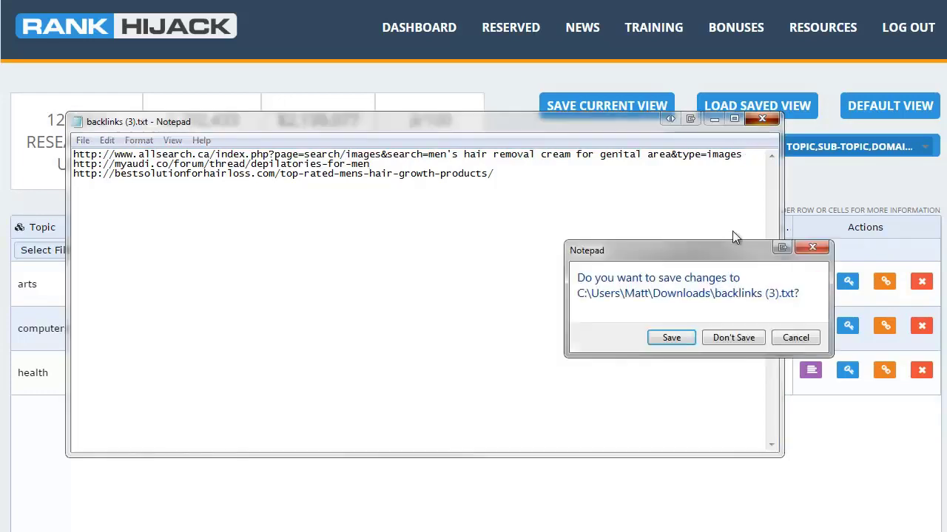
pyautogui.click(729, 339)
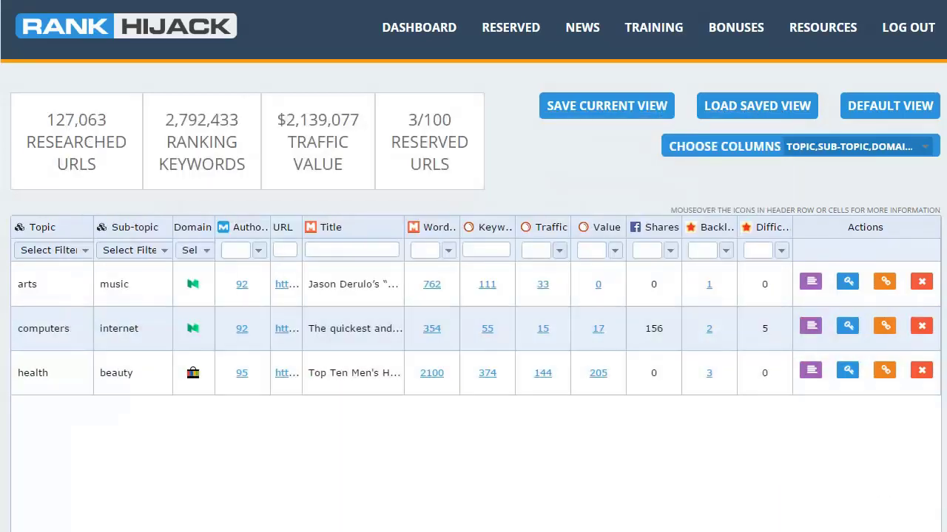